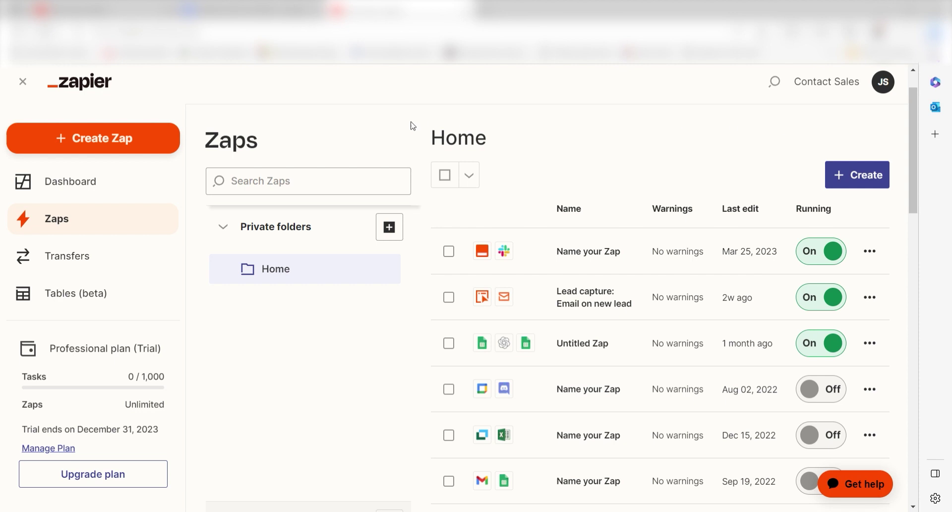
# Start a new Zap with the Todoist New Incomplete Task trigger and authorize the Todoist account.
pyautogui.click(142, 148)
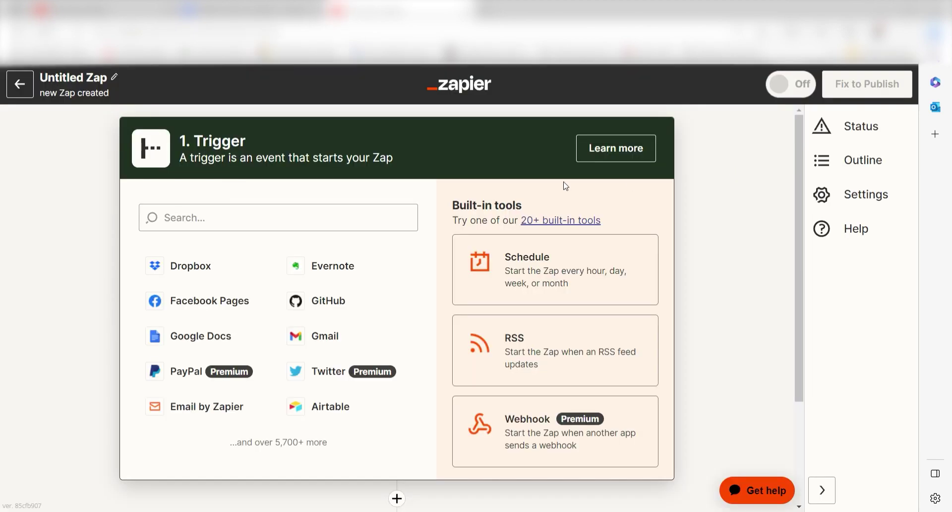
pyautogui.click(321, 214)
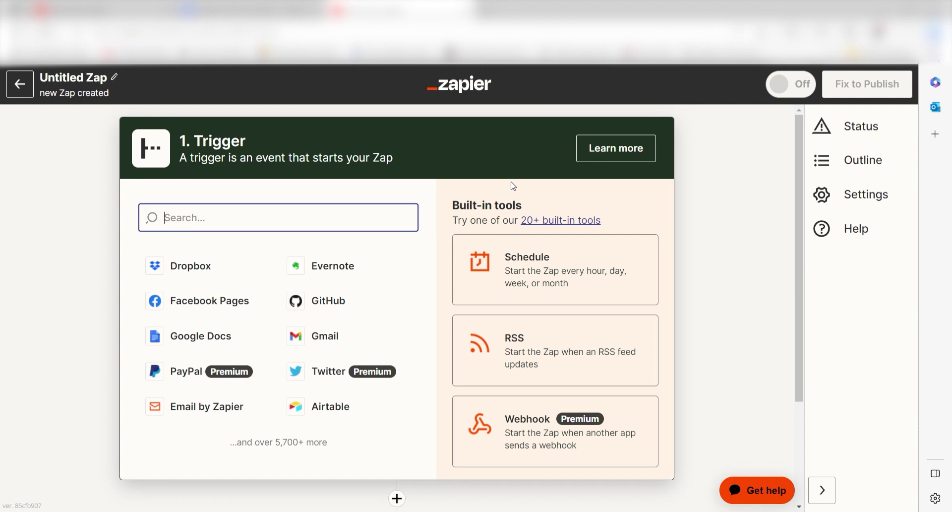
pyautogui.write('todoist')
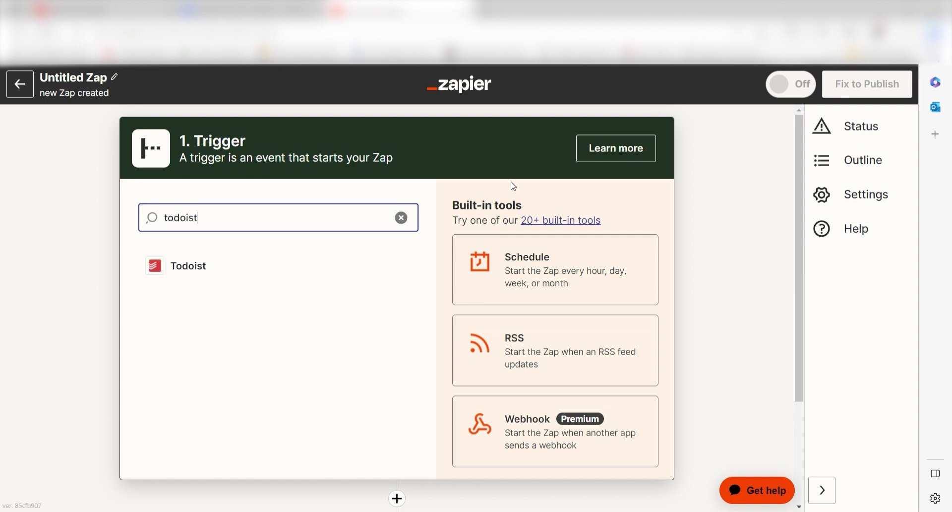
pyautogui.click(315, 269)
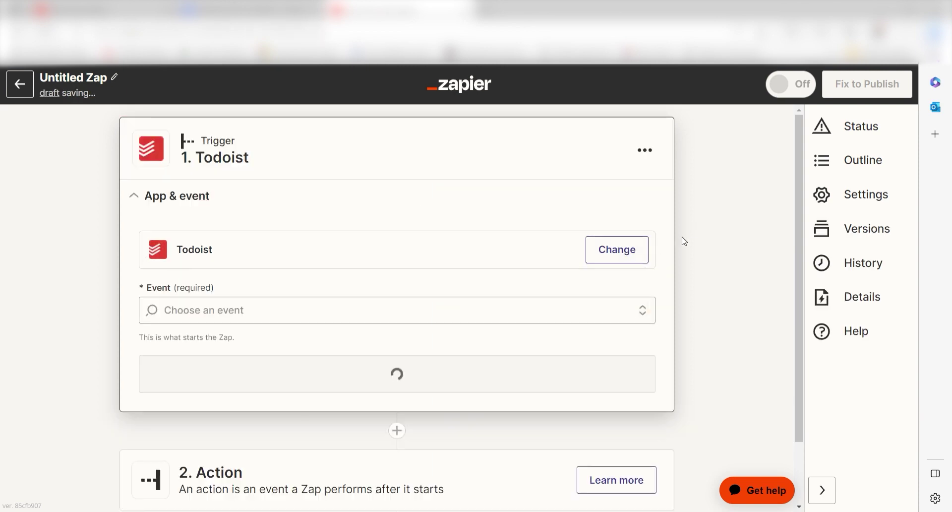
pyautogui.click(642, 310)
pyautogui.click(360, 320)
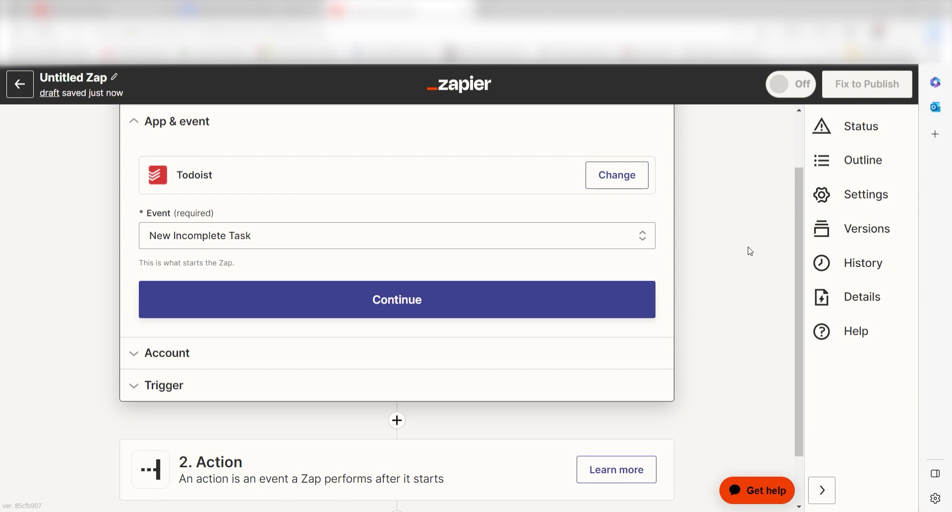
pyautogui.click(626, 300)
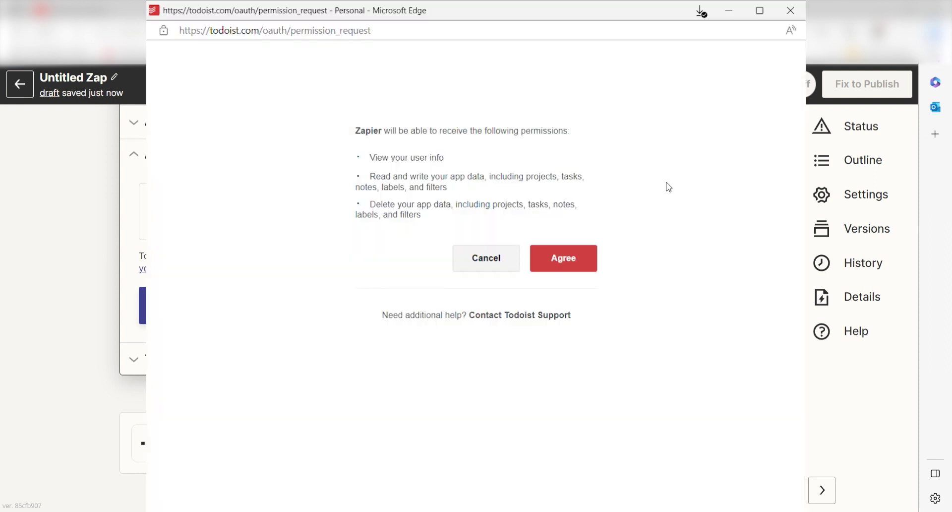
pyautogui.click(590, 257)
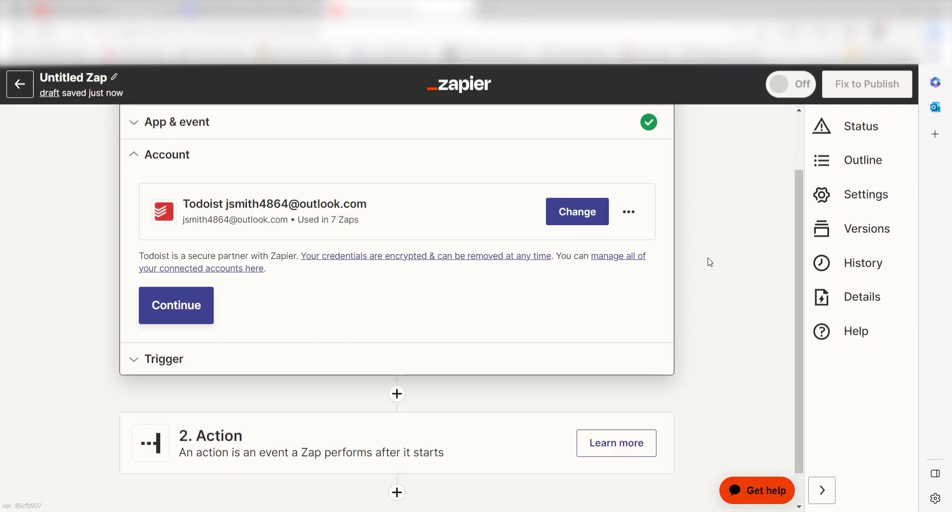
# Use the connected Todoist account and set the trigger's project to Inbox.
pyautogui.click(211, 302)
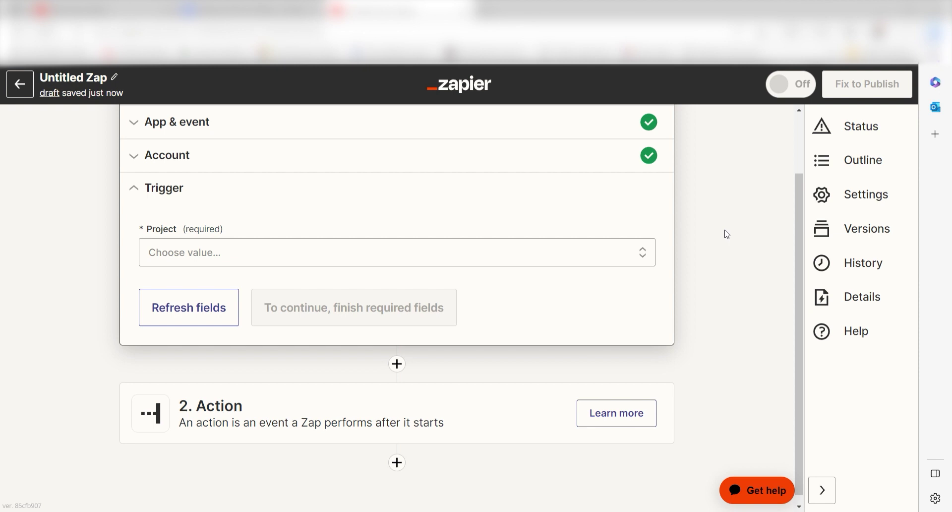
pyautogui.click(636, 252)
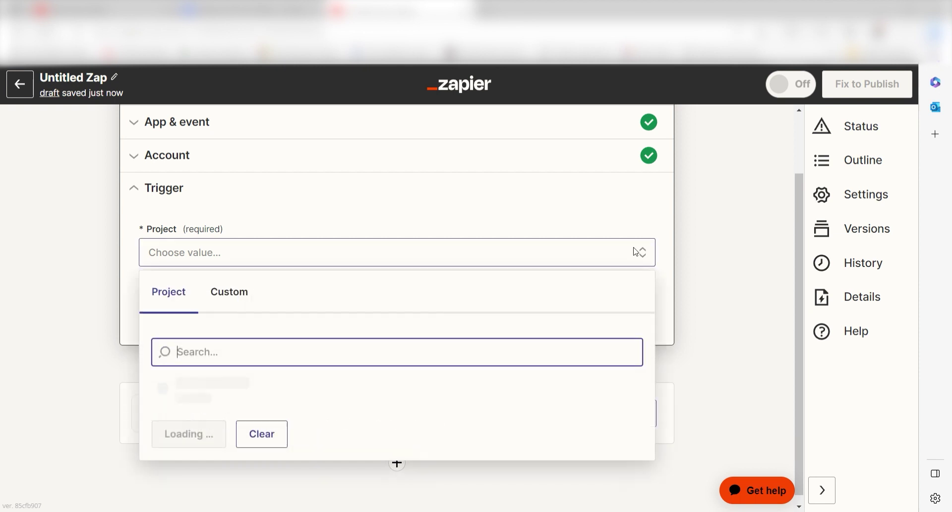
pyautogui.click(501, 392)
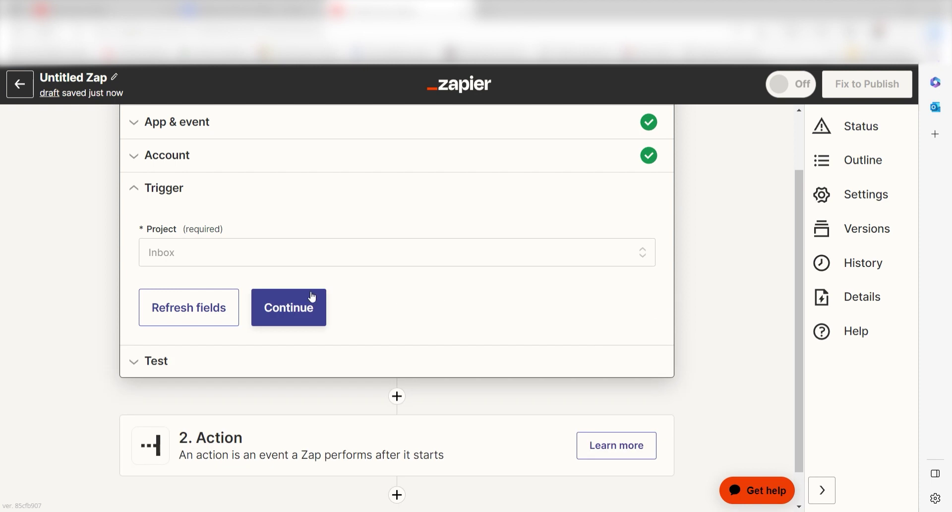
pyautogui.click(298, 298)
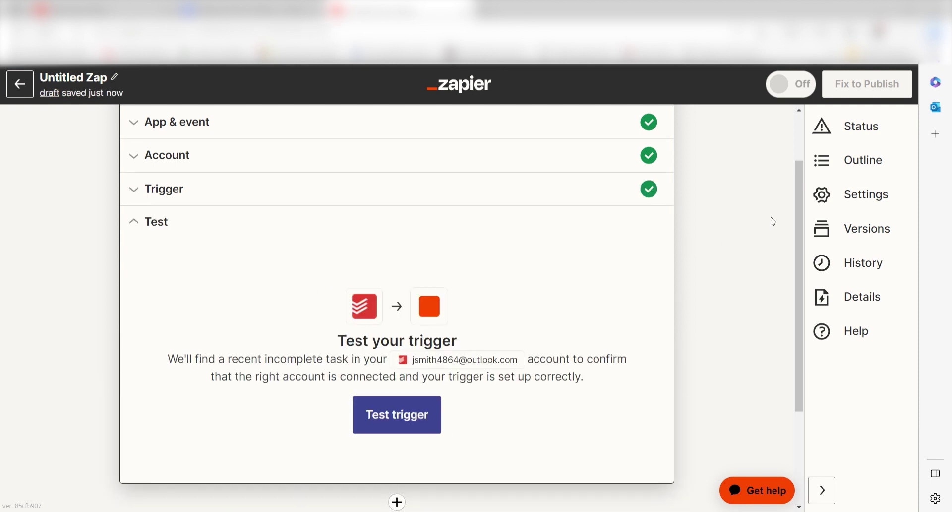
# Test the trigger, pulling in Incomplete Task C as sample data.
pyautogui.moveTo(795, 195); pyautogui.dragTo(796, 218)
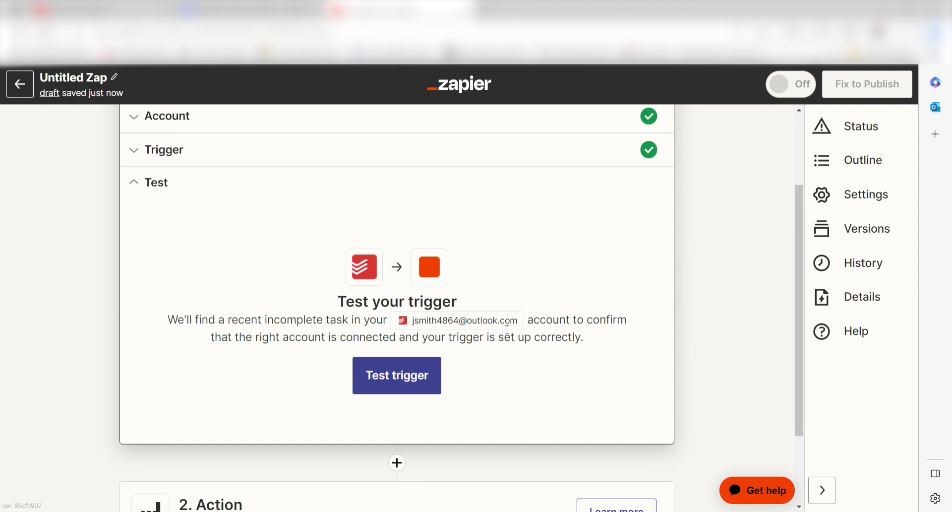
pyautogui.click(403, 373)
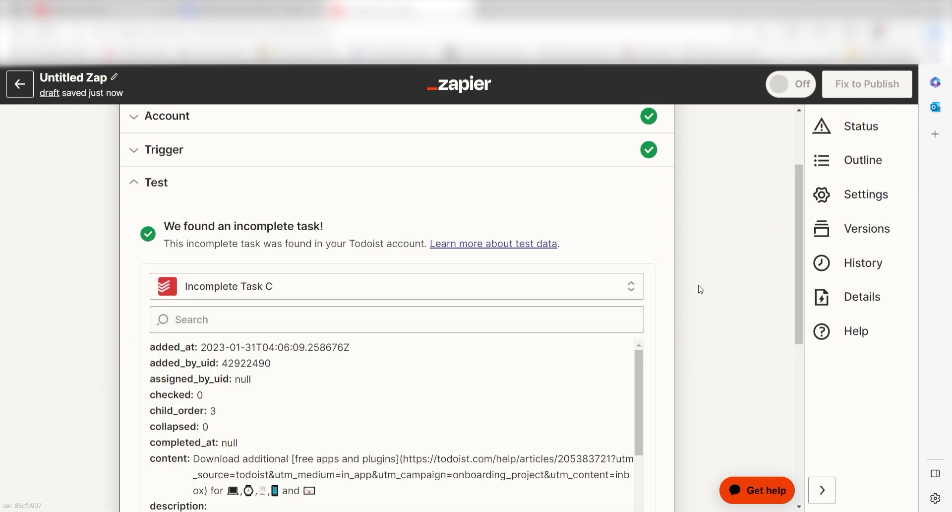
pyautogui.moveTo(798, 207); pyautogui.dragTo(805, 310)
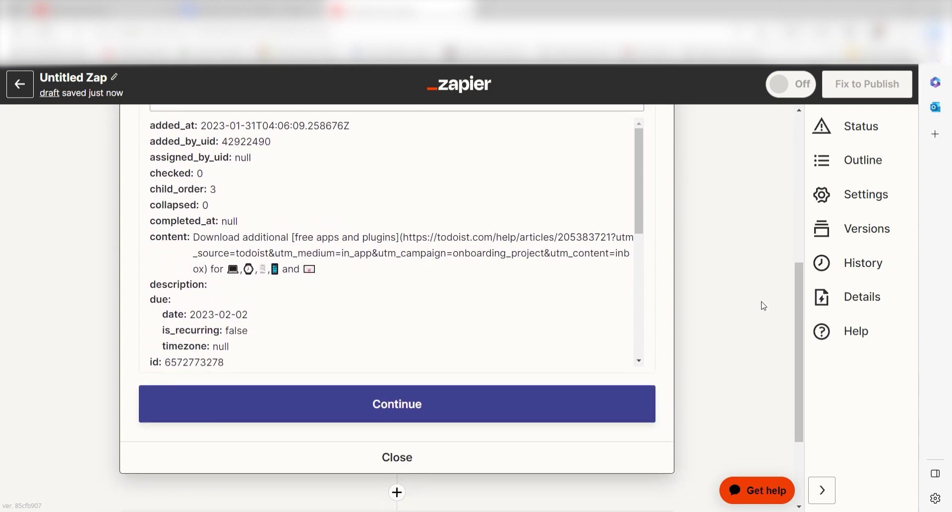
# Add an OpenAI (GPT-3, DALL·E, Whisper) action step with the Send Prompt event.
pyautogui.click(516, 404)
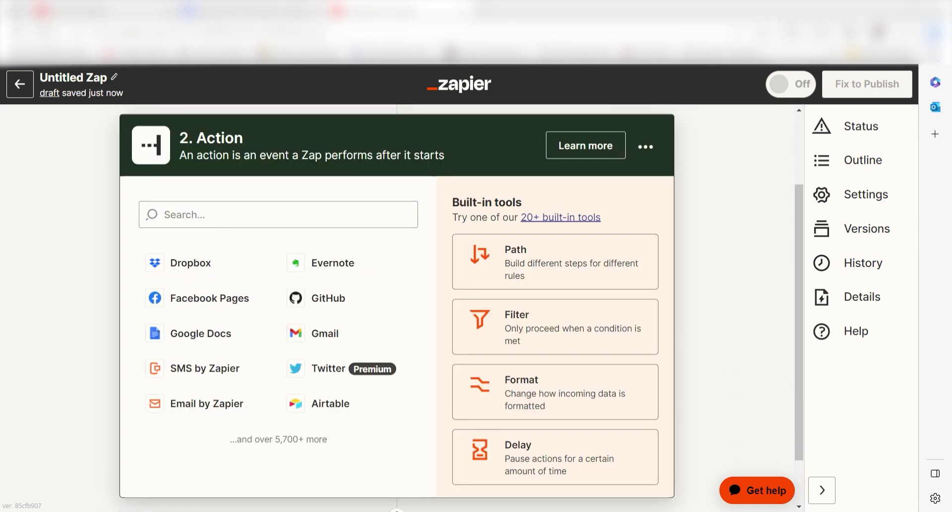
pyautogui.write('openai')
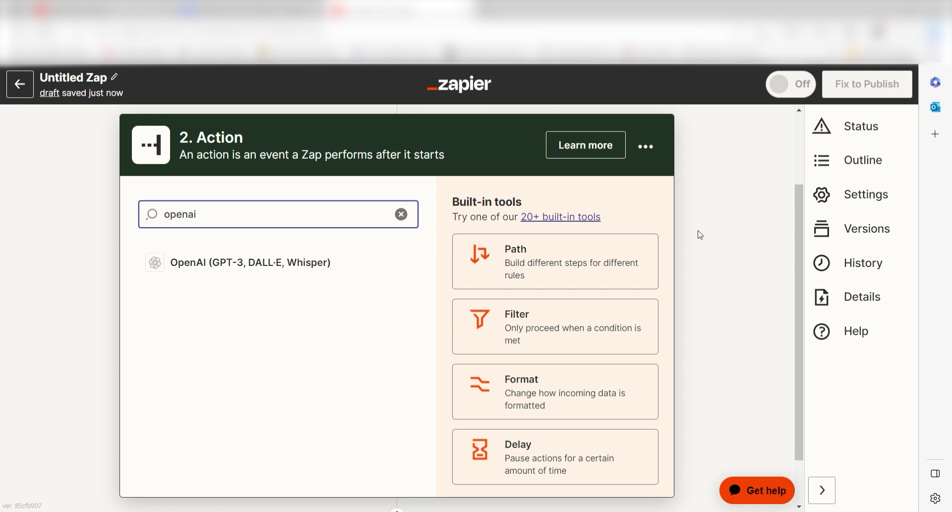
pyautogui.click(340, 263)
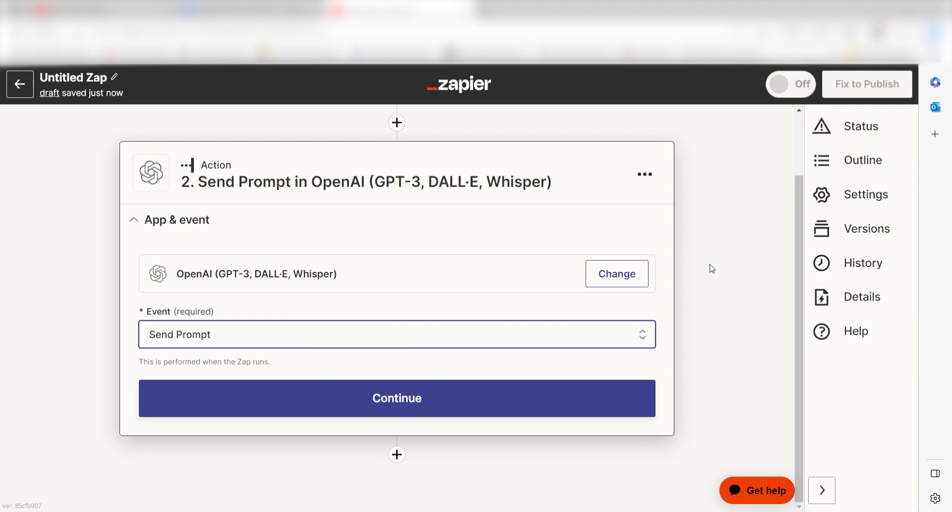
pyautogui.click(492, 384)
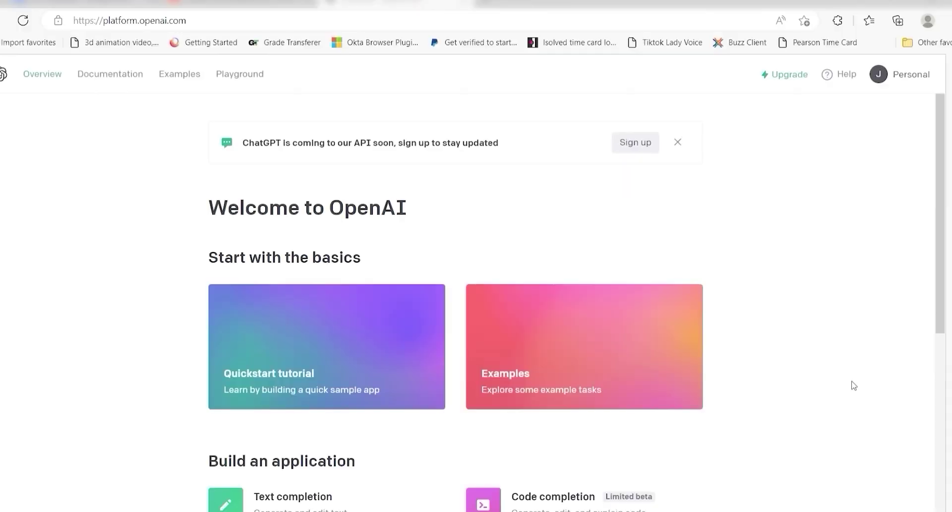
# Create a new secret key on the OpenAI API keys page and copy it.
pyautogui.click(910, 75)
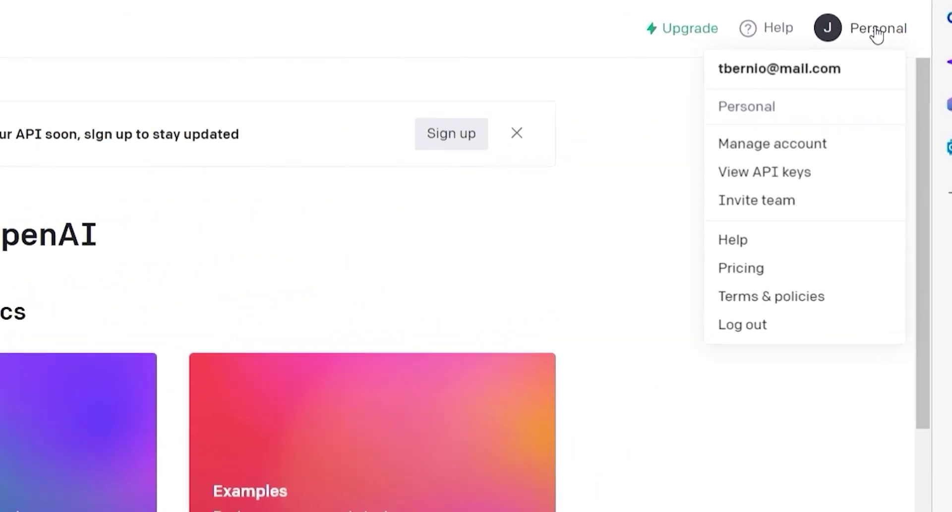
pyautogui.click(786, 173)
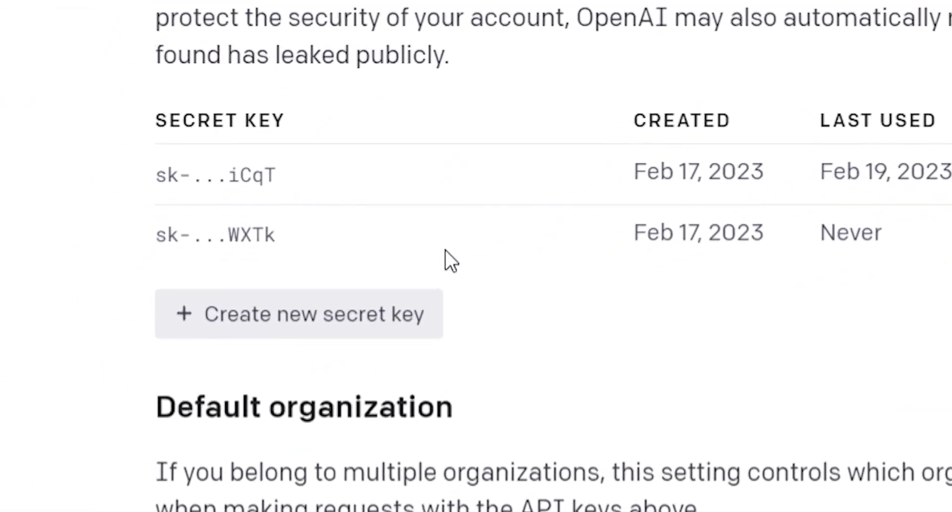
pyautogui.click(338, 306)
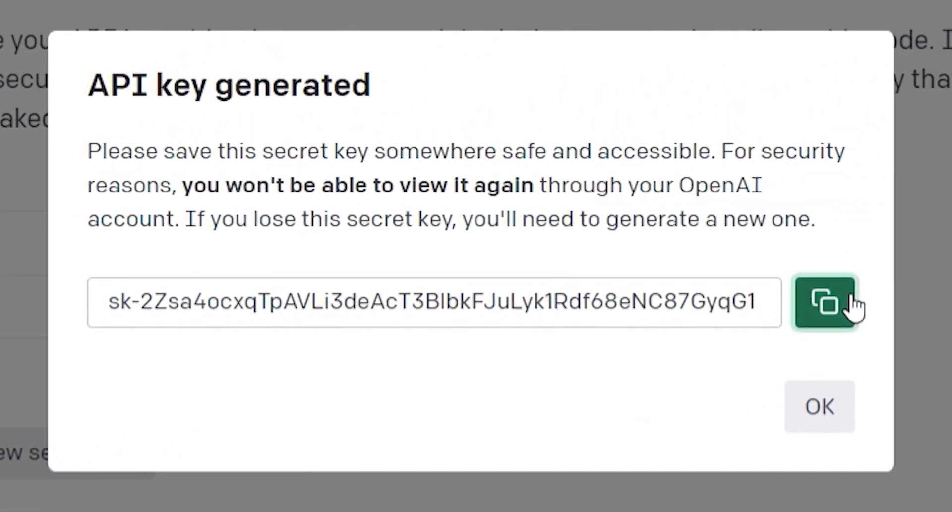
pyautogui.click(838, 304)
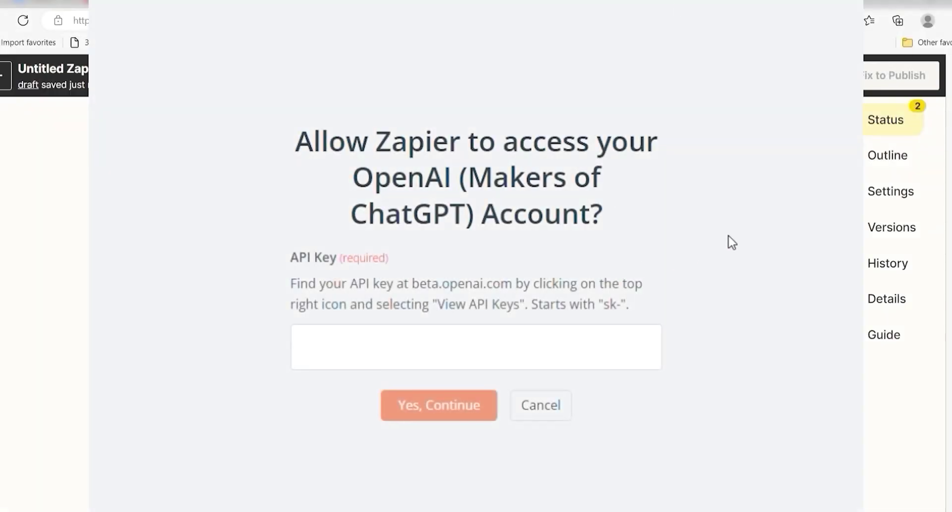
# Paste the new OpenAI secret key into Zapier's API Key field.
pyautogui.click(555, 353)
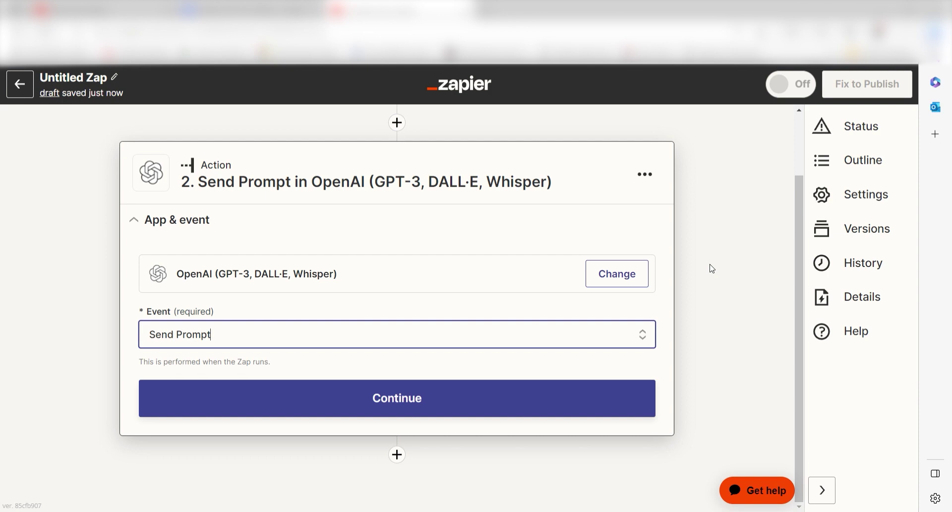
# Write the prompt 'create a summary of this task in less than 100 words.' plus the task Content.
pyautogui.click(465, 396)
pyautogui.click(616, 242)
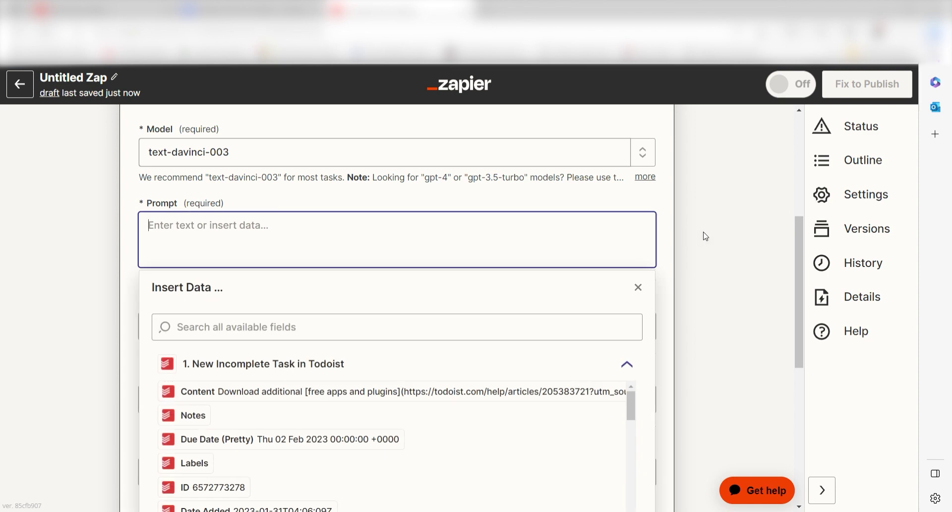
pyautogui.write('create ')
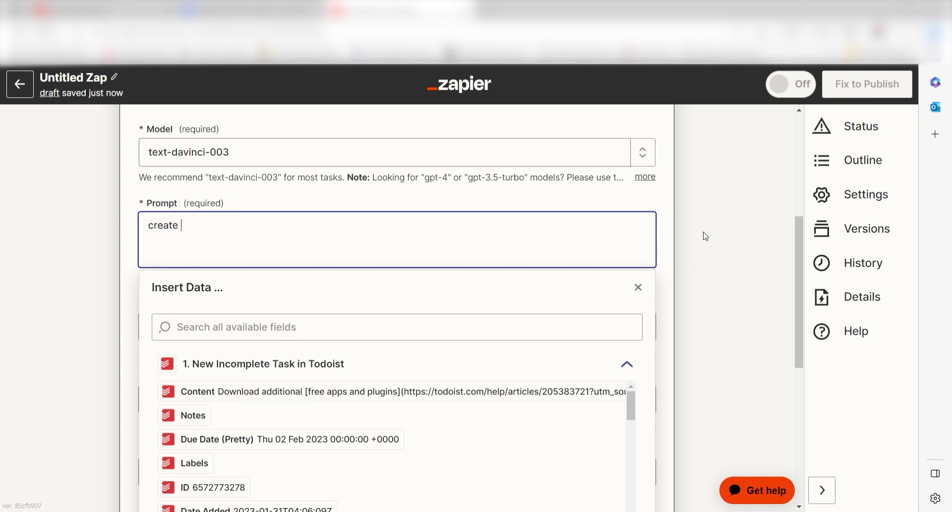
pyautogui.write('a summary of this task in less than 100 words.')
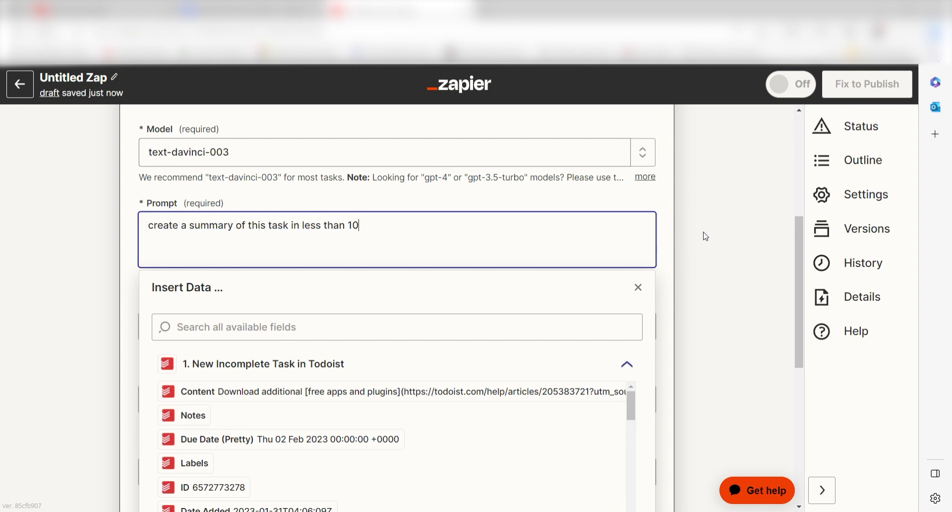
pyautogui.click(457, 392)
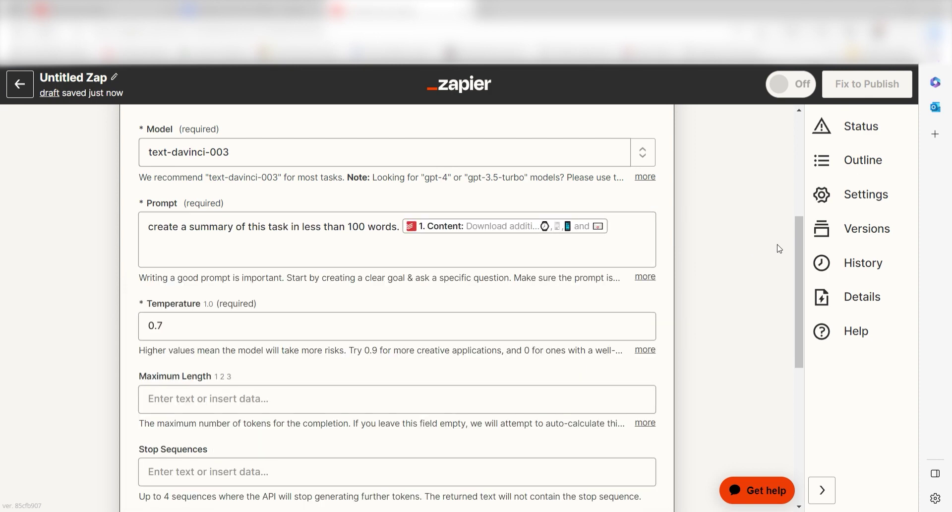
pyautogui.moveTo(796, 233); pyautogui.dragTo(803, 378)
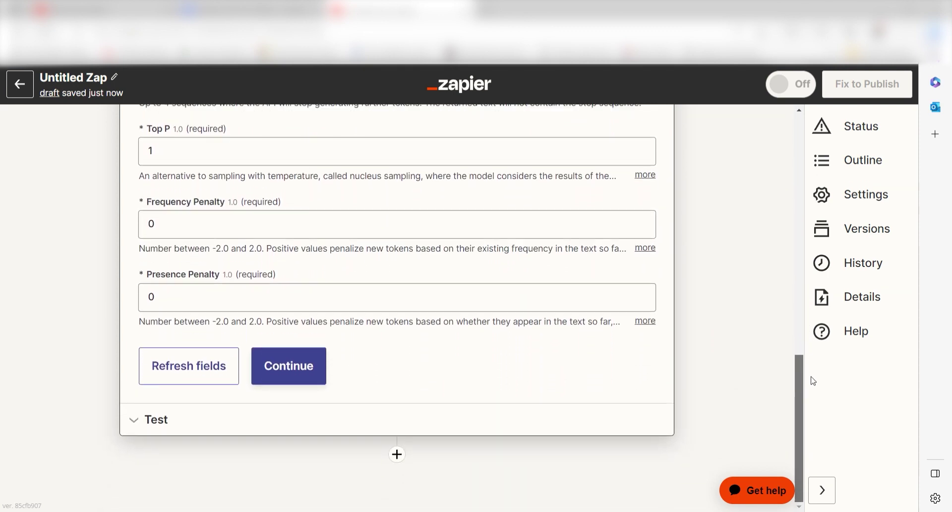
# Test the OpenAI Send Prompt action and review the returned summary.
pyautogui.click(323, 364)
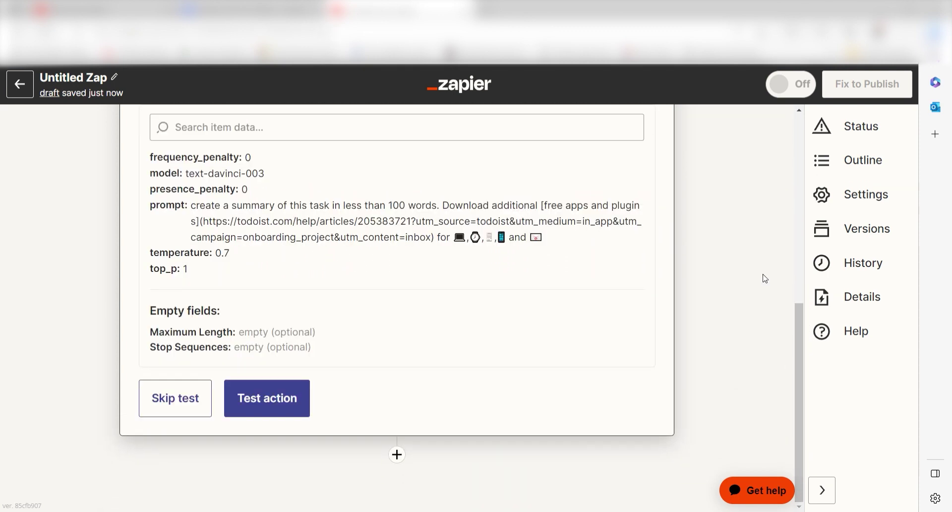
pyautogui.click(260, 397)
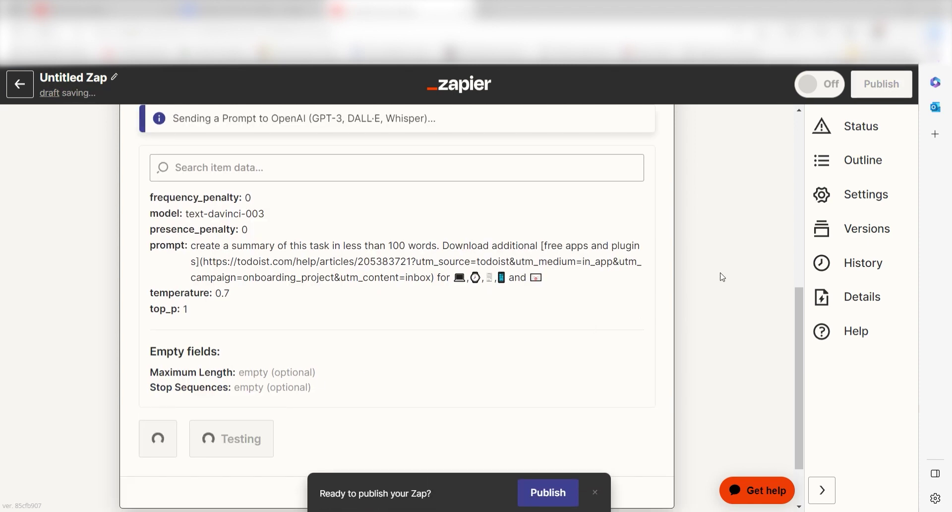
pyautogui.scroll(-2, 795, 308)
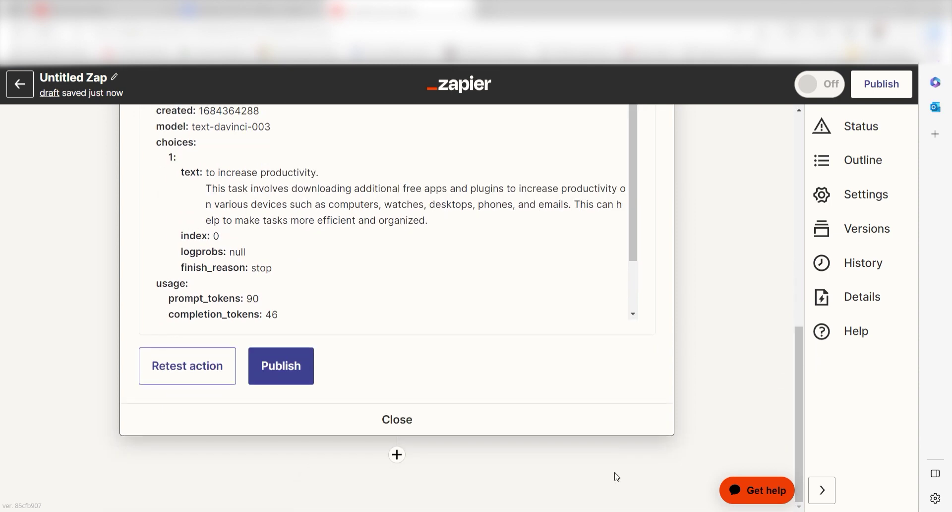
# Add a third step using Todoist Create Task with the connected Todoist account.
pyautogui.click(397, 454)
pyautogui.write('todoist')
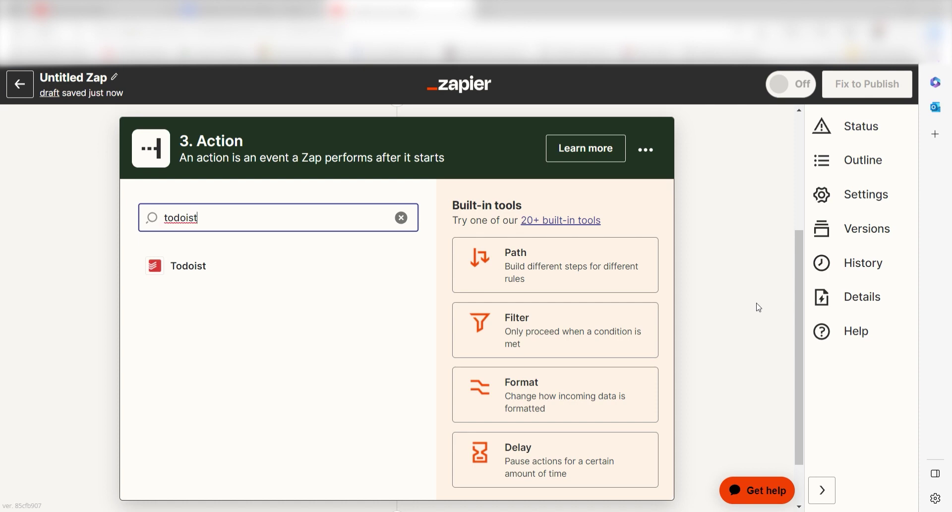
pyautogui.click(384, 274)
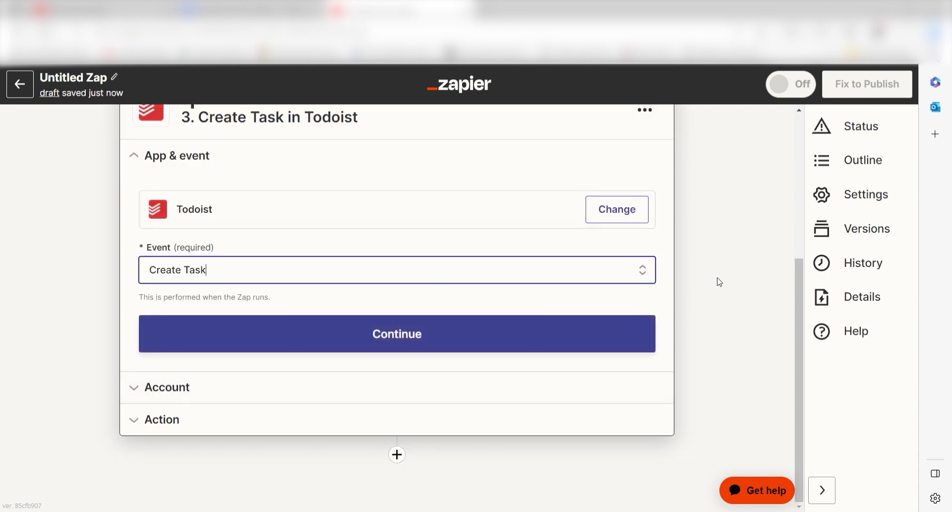
pyautogui.click(578, 338)
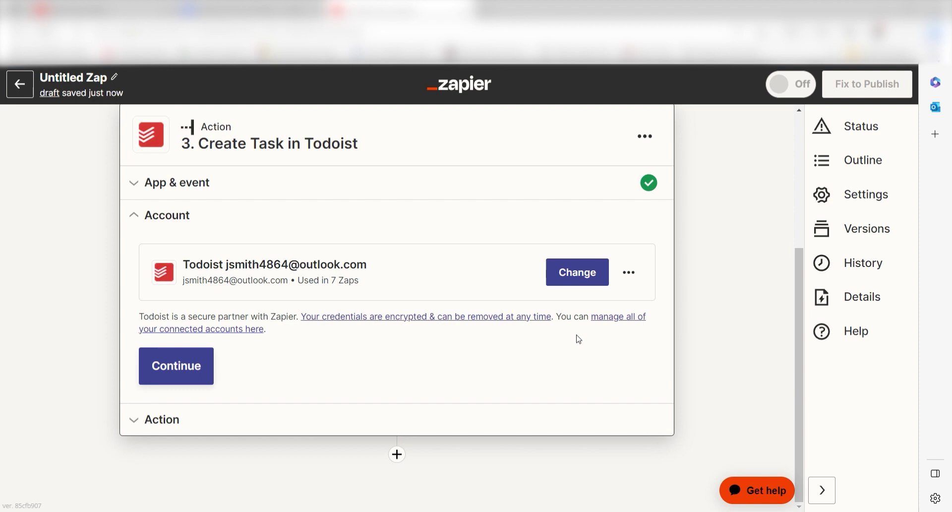
pyautogui.click(177, 366)
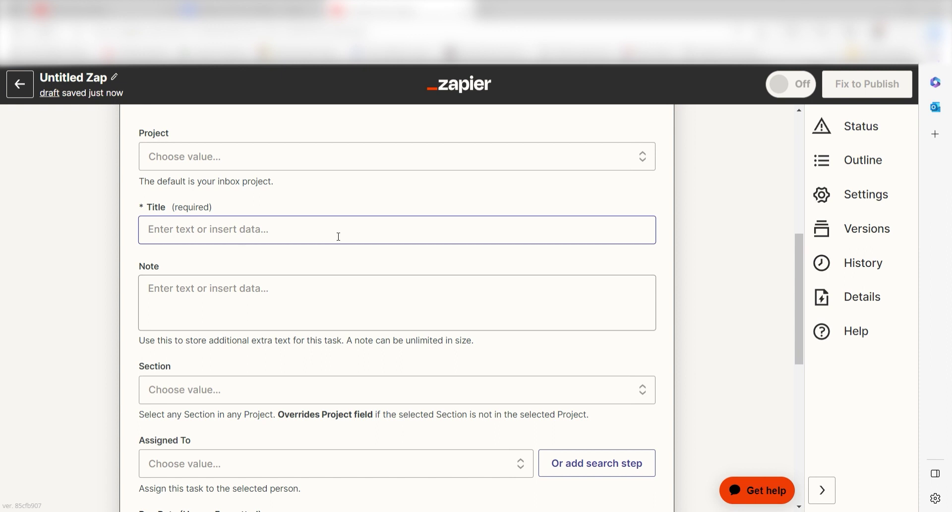
# Title the task 'This incomplete task needs to be completed.' with the OpenAI response as its note.
pyautogui.click(338, 236)
pyautogui.write('This incomplete task needs to ')
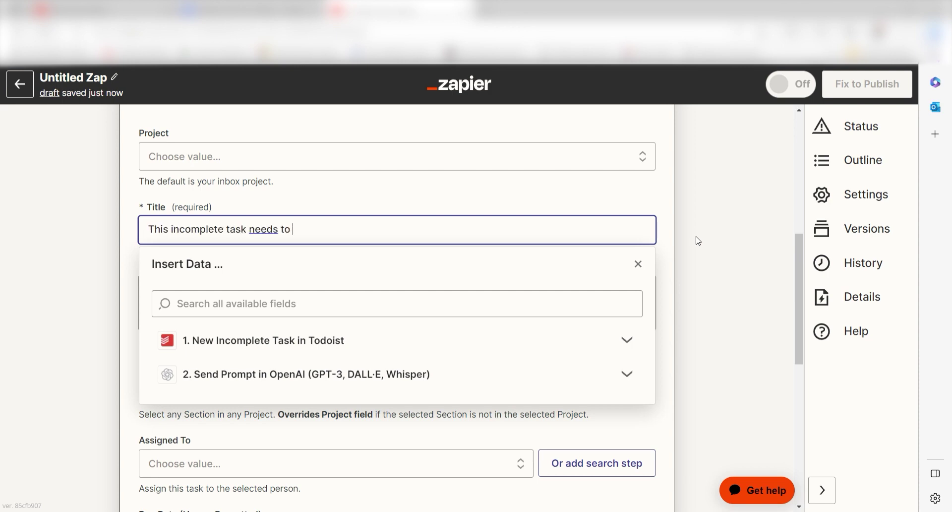
pyautogui.write('be completed.')
pyautogui.click(700, 258)
pyautogui.click(451, 309)
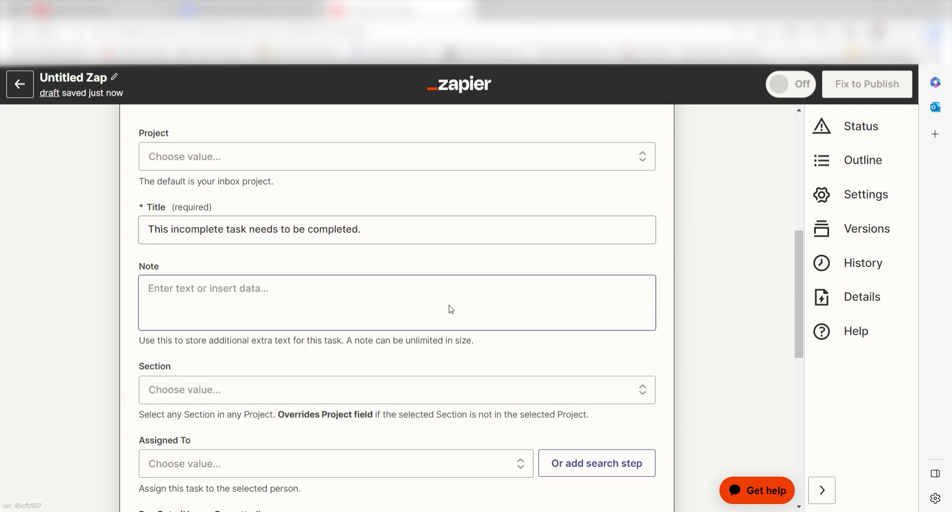
pyautogui.click(272, 444)
pyautogui.scroll(-5, 496, 347)
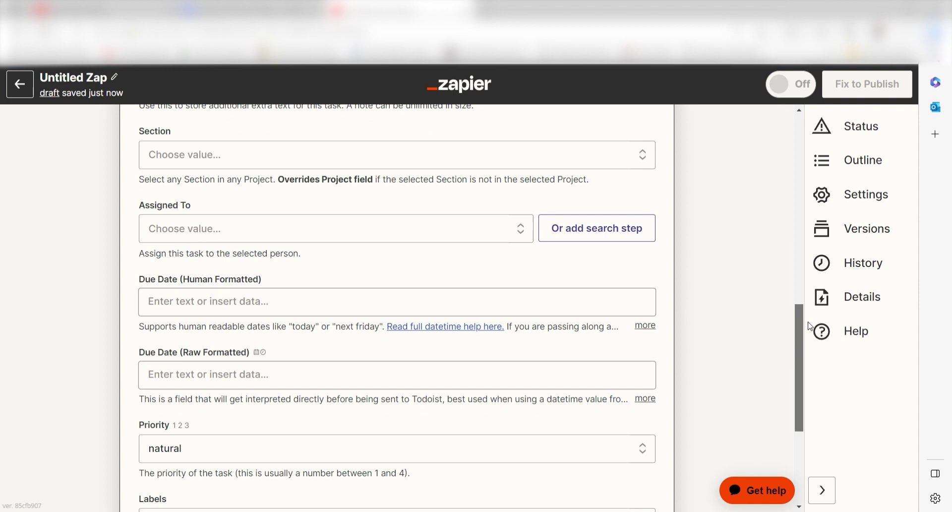
pyautogui.scroll(-5, 808, 326)
# Move the Todoist Create Task step on to its test stage.
pyautogui.click(304, 366)
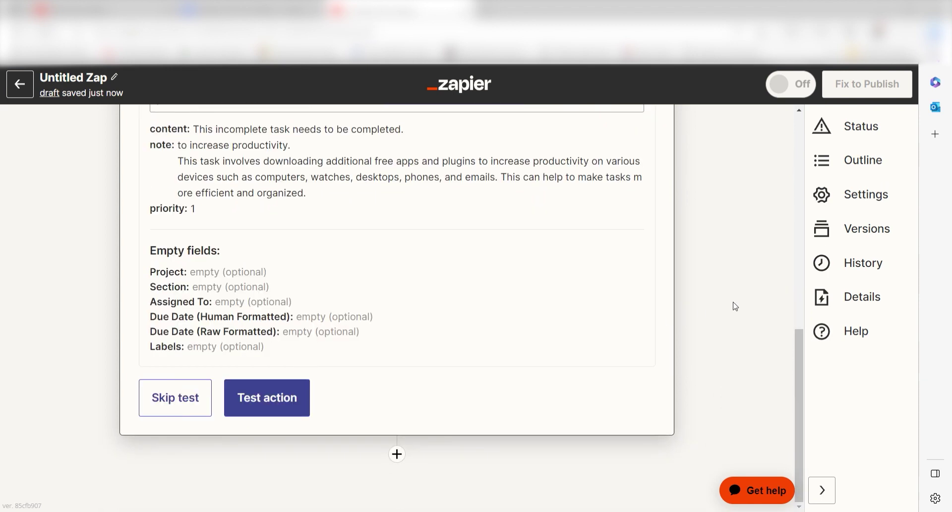